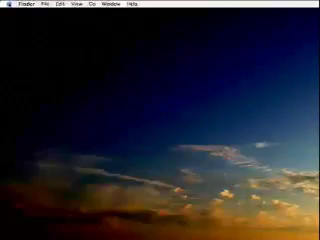
# Reach the Displays colour settings from the Apple menu's System Preferences.
pyautogui.click(8, 3)
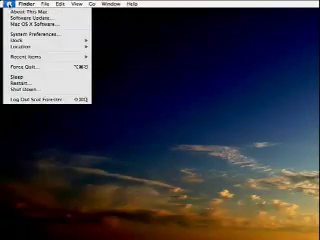
pyautogui.click(12, 35)
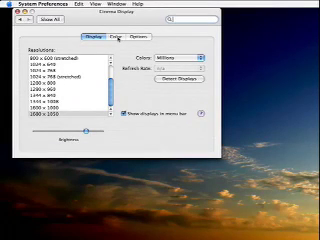
pyautogui.click(117, 37)
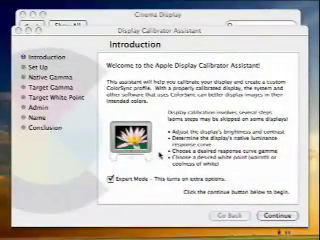
# Begin calibration and balance the apple's brightness and tint in the first native response step.
pyautogui.click(276, 215)
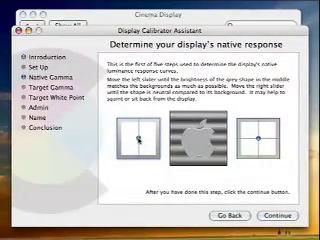
pyautogui.moveTo(138, 137)
pyautogui.mouseDown()
pyautogui.moveTo(139, 123)
pyautogui.moveTo(139, 137)
pyautogui.mouseUp()
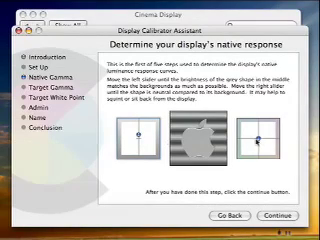
pyautogui.moveTo(258, 142); pyautogui.dragTo(262, 142)
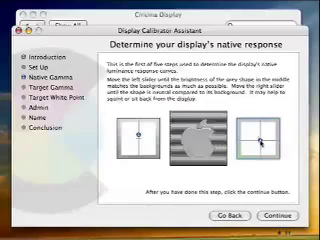
pyautogui.moveTo(261, 142)
pyautogui.mouseDown()
pyautogui.moveTo(251, 140)
pyautogui.moveTo(271, 140)
pyautogui.moveTo(259, 139)
pyautogui.mouseUp()
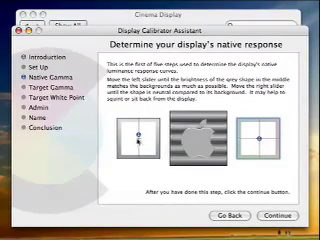
pyautogui.moveTo(138, 141); pyautogui.dragTo(139, 137)
# Advance through the remaining native response steps to the fifth of five.
pyautogui.click(279, 216)
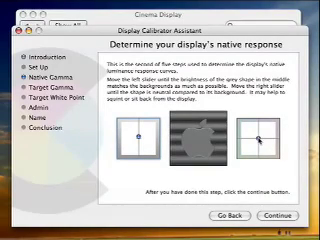
pyautogui.click(281, 215)
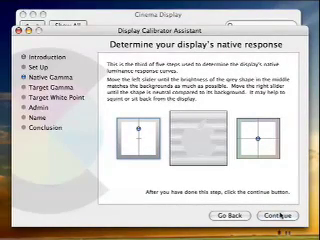
pyautogui.click(281, 215)
pyautogui.click(281, 215)
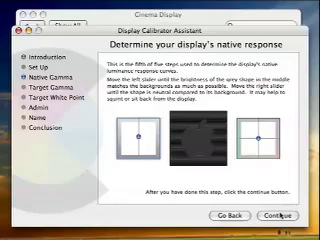
# Accept the native gamma of 2.34 as the target gamma.
pyautogui.click(281, 215)
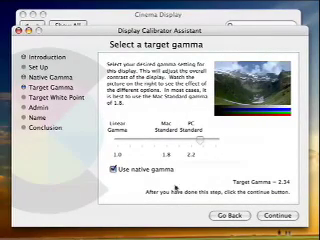
pyautogui.click(278, 216)
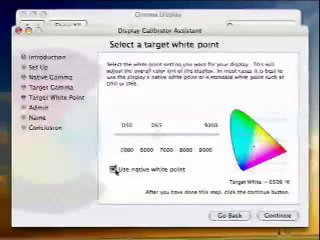
# Keep the native 6500 K white point and let other users use this calibration.
pyautogui.click(113, 169)
pyautogui.click(277, 215)
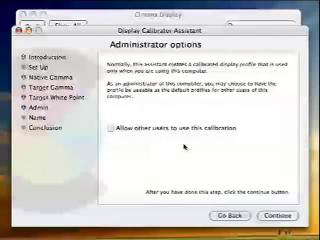
pyautogui.click(112, 129)
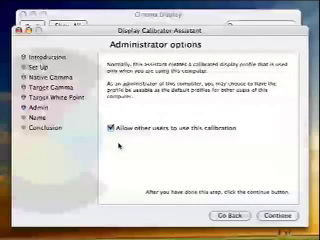
# Create the profile under the name 'Calibrated Display'.
pyautogui.click(280, 216)
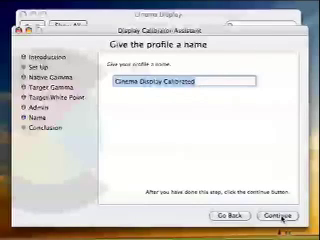
pyautogui.write('Cali')
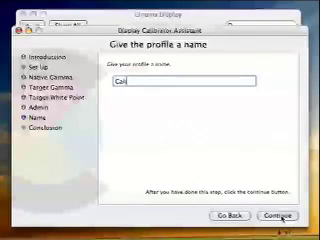
pyautogui.write('brated ')
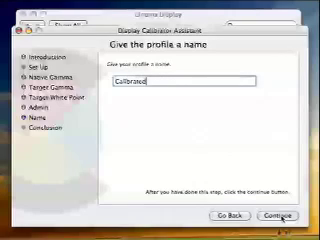
pyautogui.write('Olsp')
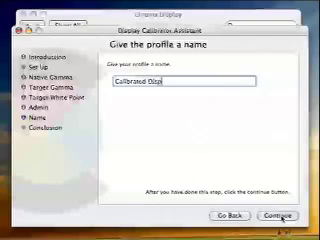
pyautogui.write('lay')
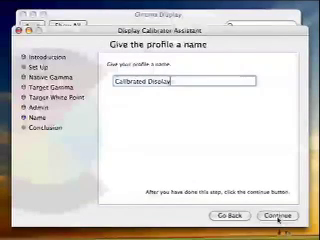
pyautogui.click(278, 216)
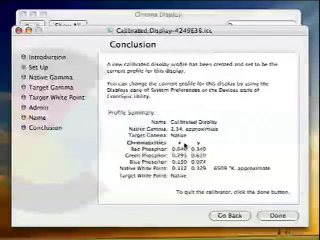
# Finish the calibrator and choose Calibrated Display, comparing it against Cinema Display.
pyautogui.click(280, 216)
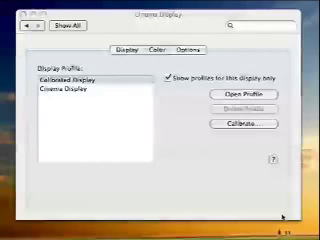
pyautogui.click(78, 82)
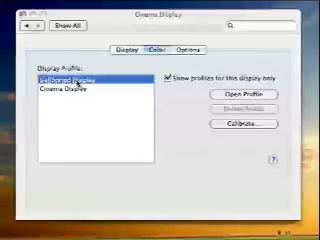
pyautogui.click(77, 89)
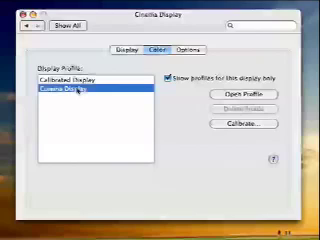
pyautogui.click(77, 82)
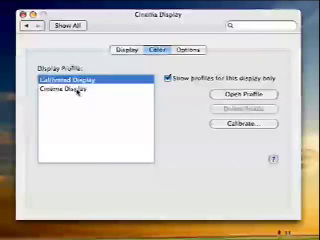
# Toggle between Cinema Display and Calibrated Display again, ending on Calibrated Display.
pyautogui.click(77, 90)
pyautogui.click(78, 83)
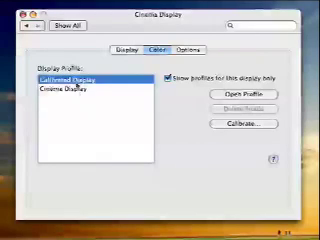
pyautogui.click(78, 91)
pyautogui.click(78, 82)
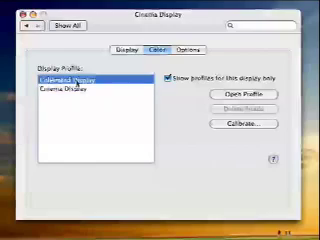